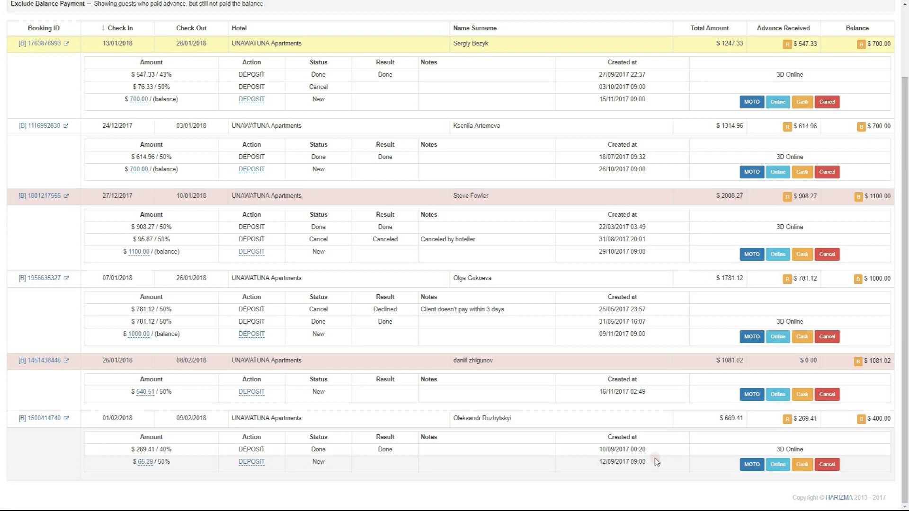
View the booking information of the reservation with check-in 26/01/2018, then close it
scroll(641, 453, up, 1)
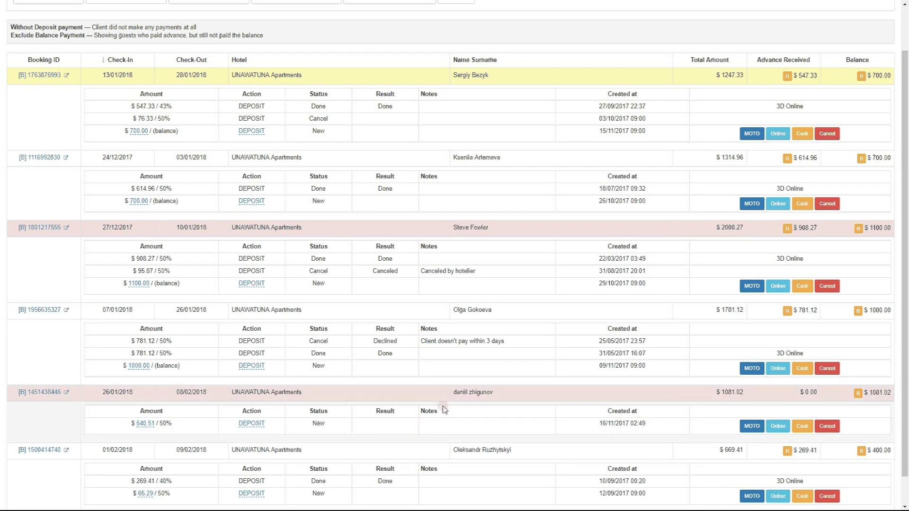
click(44, 393)
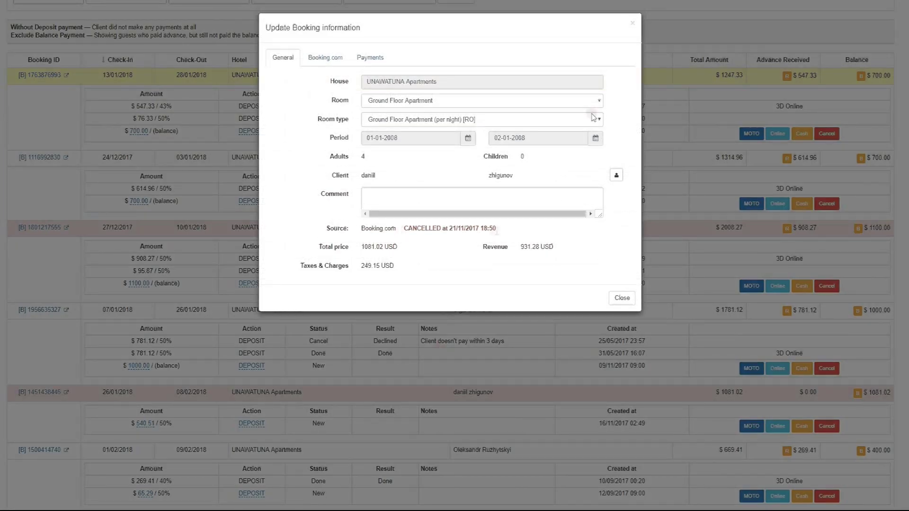
click(632, 23)
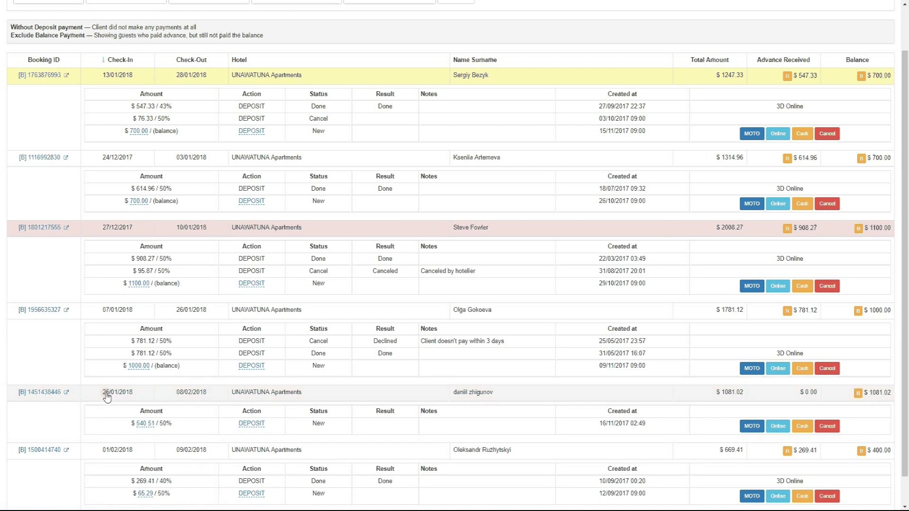
Set the deposit request amount to 100 for the booking with check-in 26/01/2018
click(146, 424)
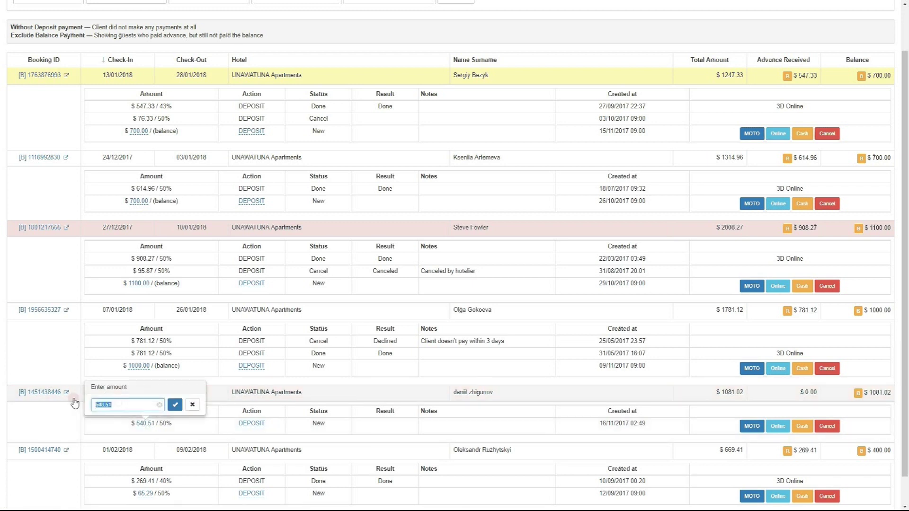
text(100)
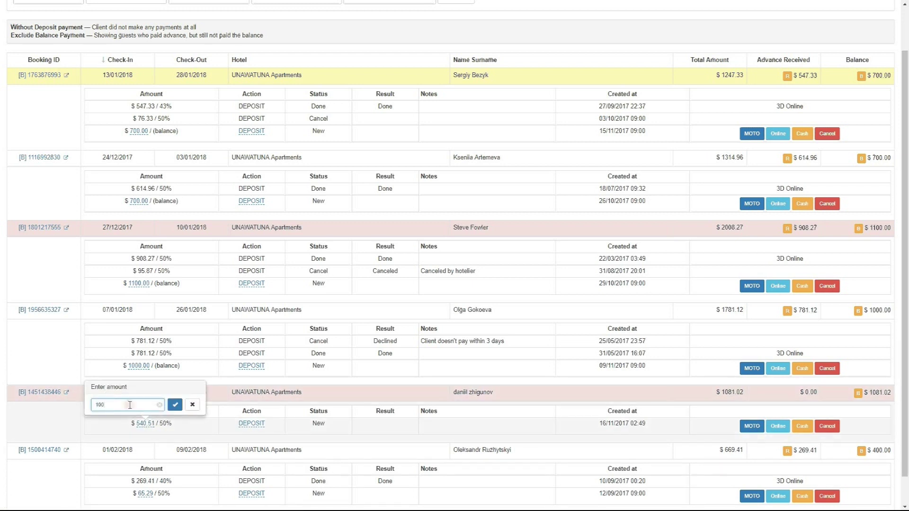
click(176, 404)
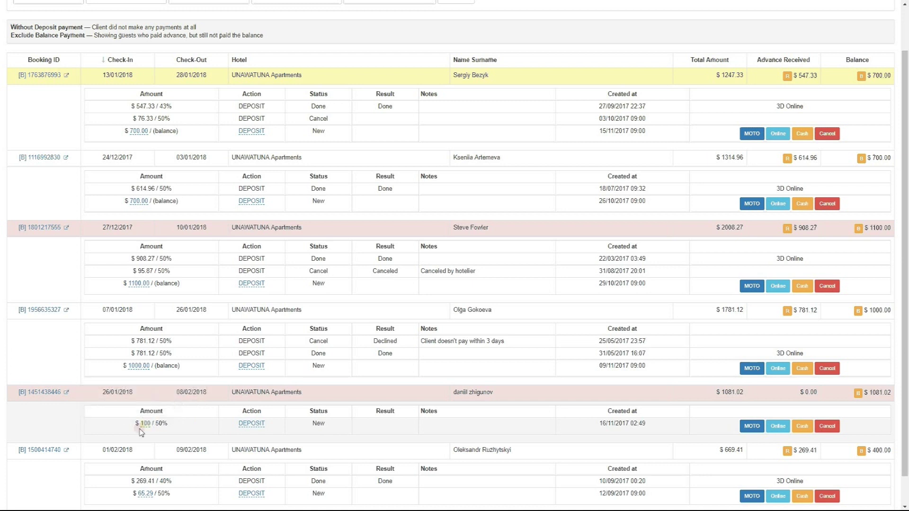
click(777, 426)
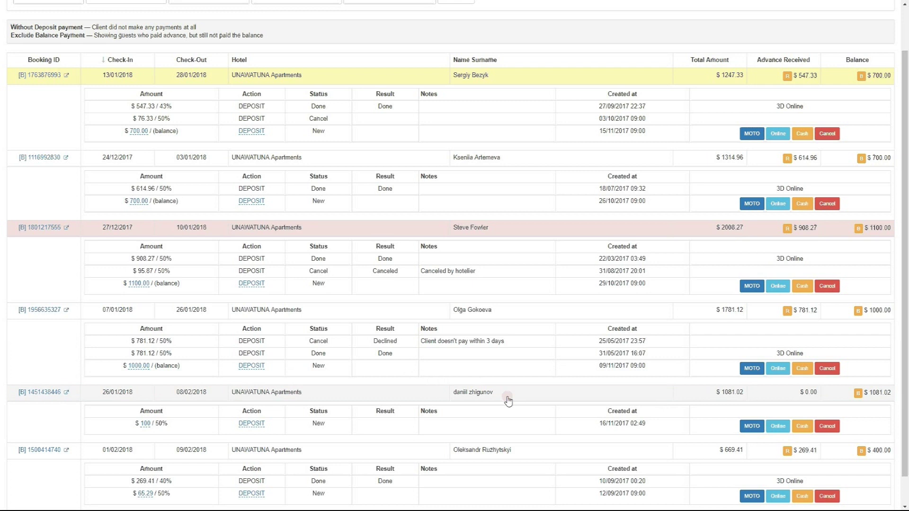
Cancel the $100 deposit request of the booking with check-in 26/01/2018 and confirm the cancellation
click(826, 427)
click(538, 76)
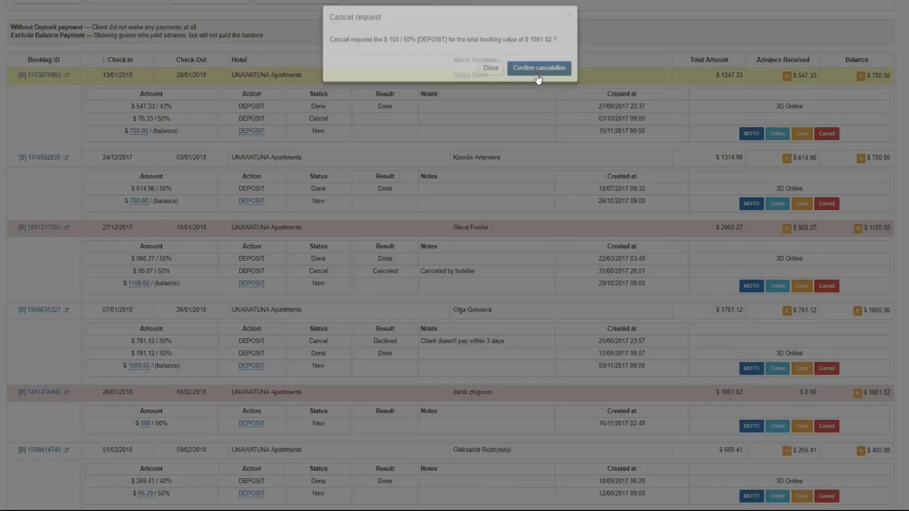
click(522, 44)
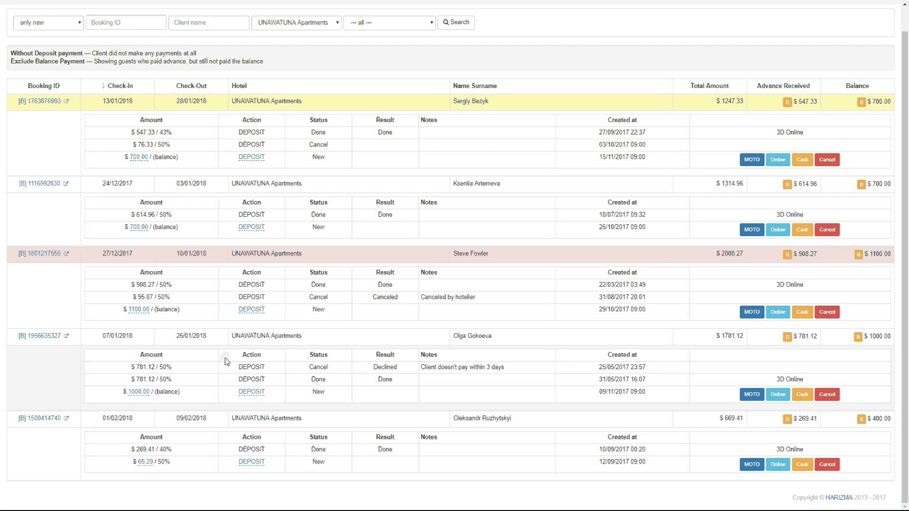
Examine the deposit requests of the booking with check-in 07/01/2018, including the declined request's note and the repeated request's amount
click(209, 361)
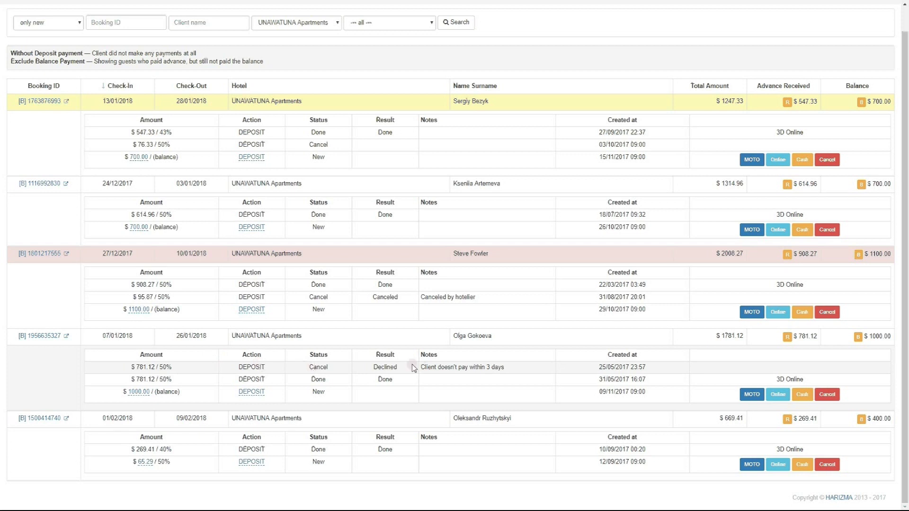
click(328, 367)
drag(420, 366, 515, 369)
click(512, 370)
drag(513, 367, 420, 367)
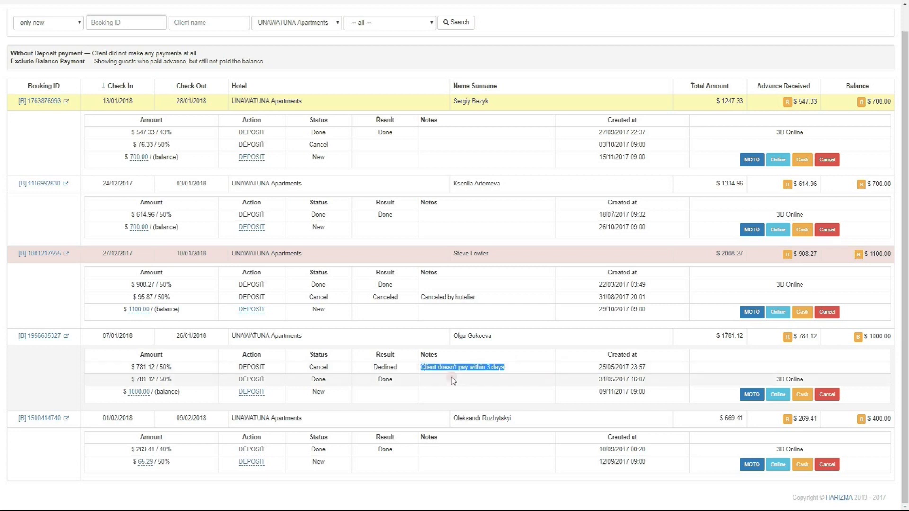
click(515, 367)
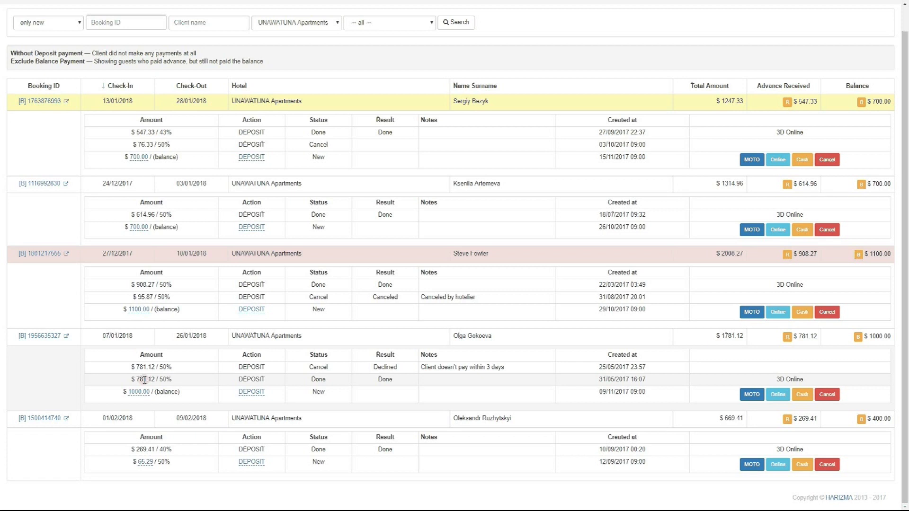
drag(137, 378, 146, 380)
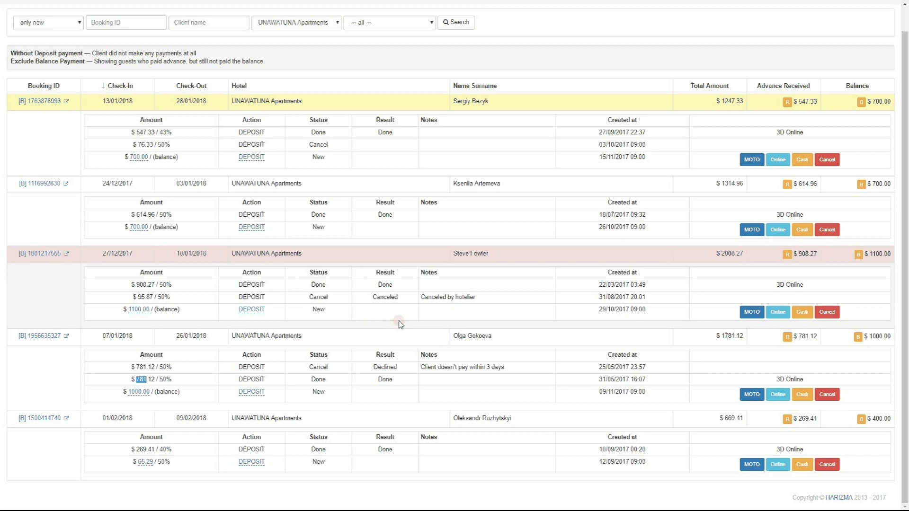
Review the status filter options, keep "only new", and compare it with the request status of the first listed booking
scroll(399, 324, up, 1)
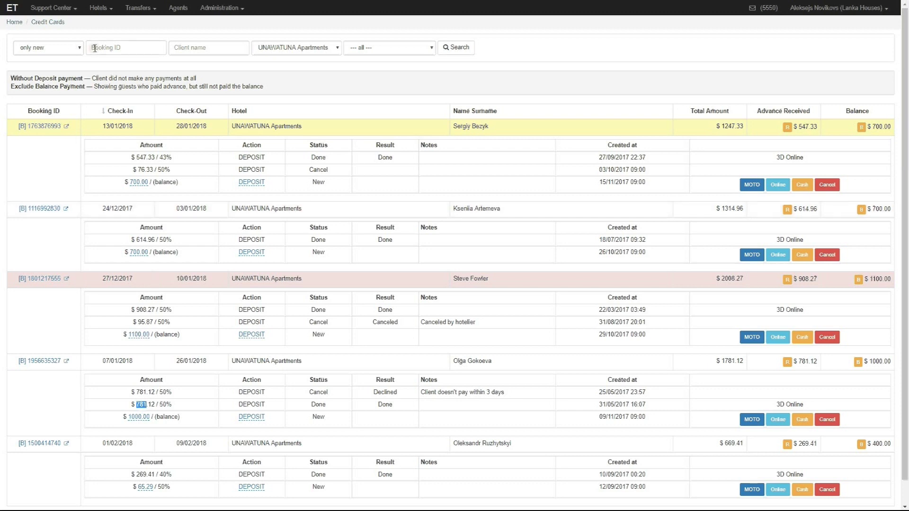
click(80, 50)
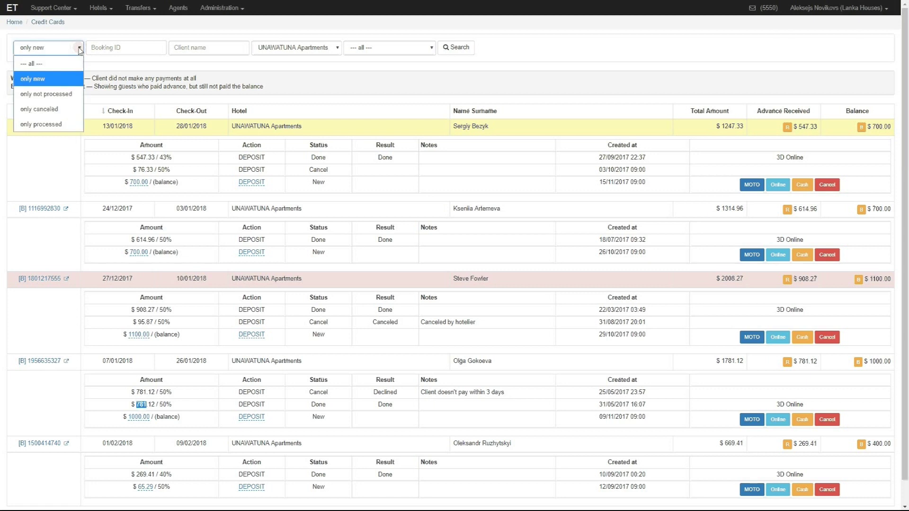
click(57, 80)
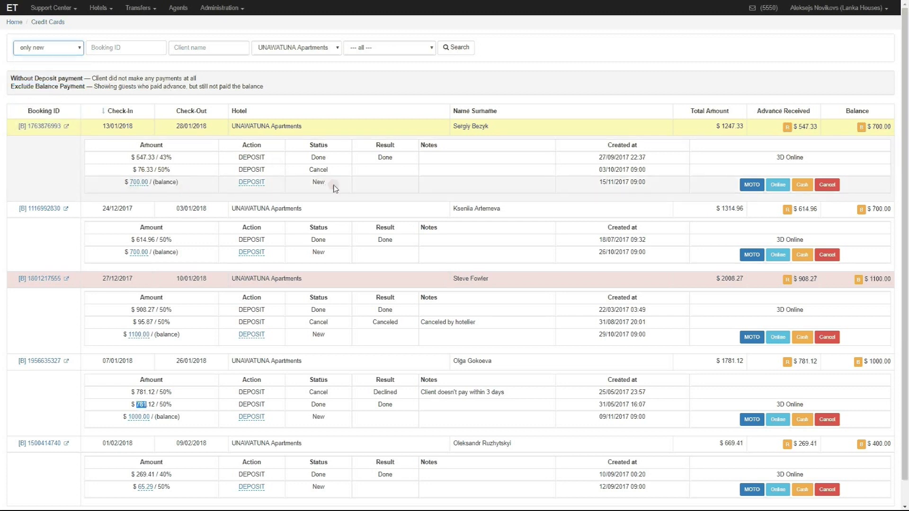
double_click(318, 182)
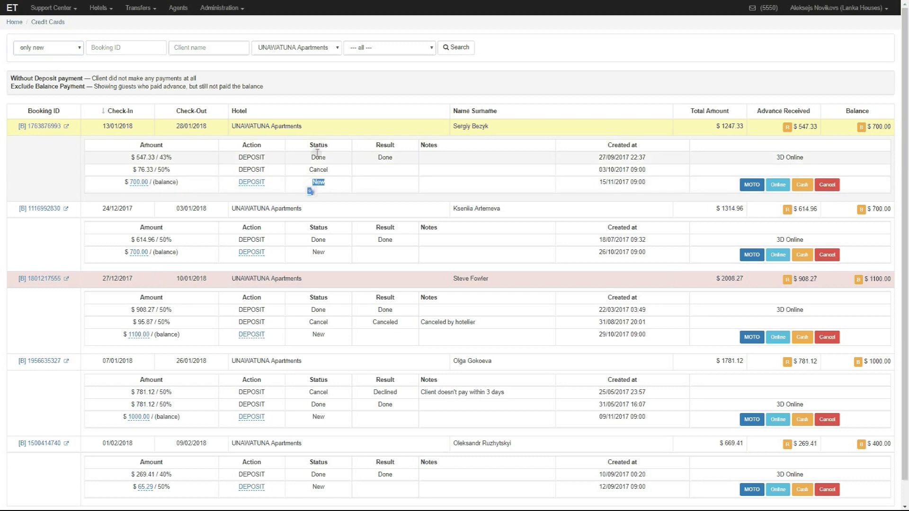
List the "only not processed" bookings for UNAWATUNA Apartments and view their deposit requests
click(66, 50)
click(66, 95)
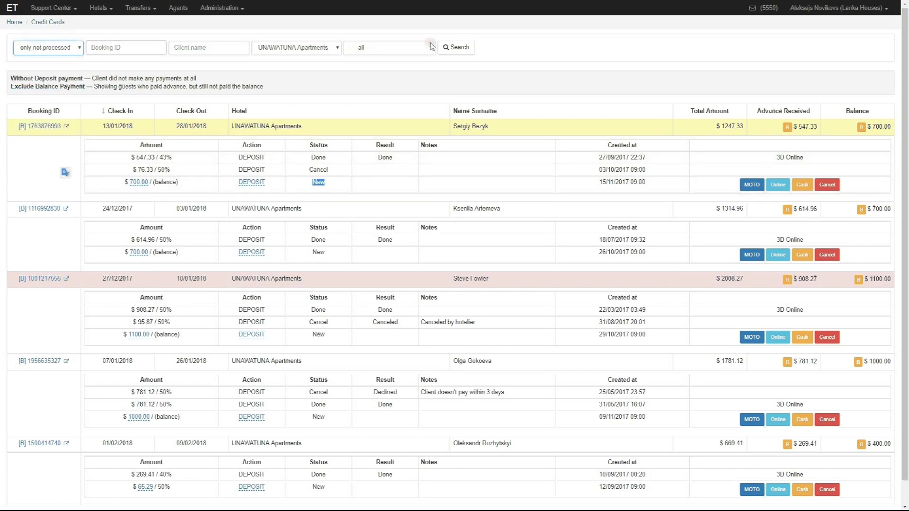
click(457, 48)
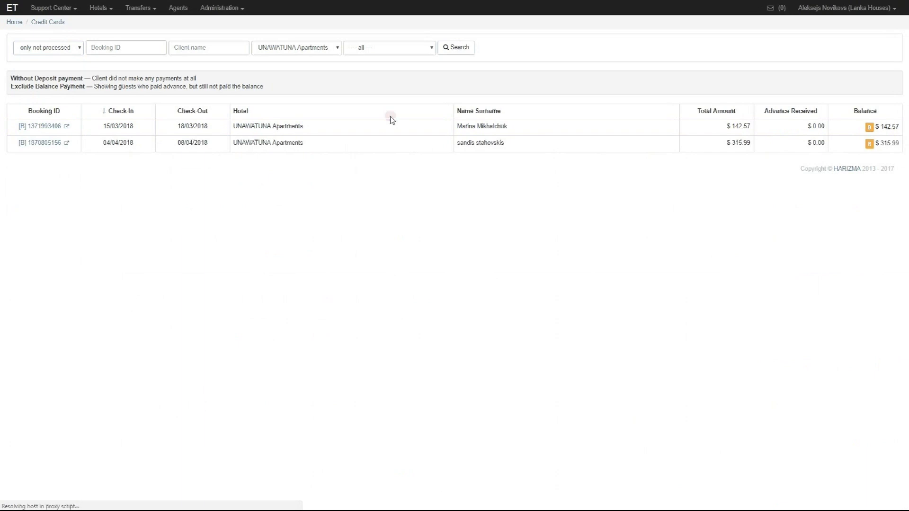
click(348, 189)
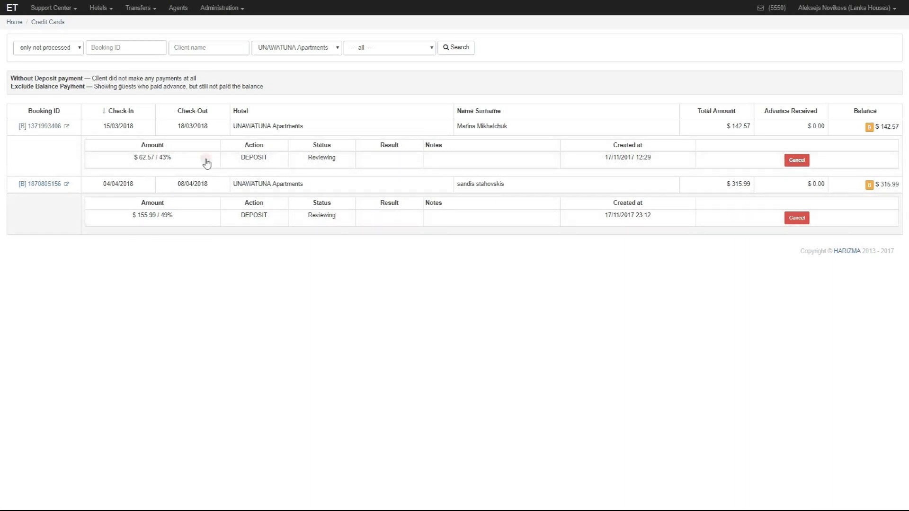
List the "only canceled" bookings and view the deposit requests of the booking with check-in 12/02/2018
click(65, 49)
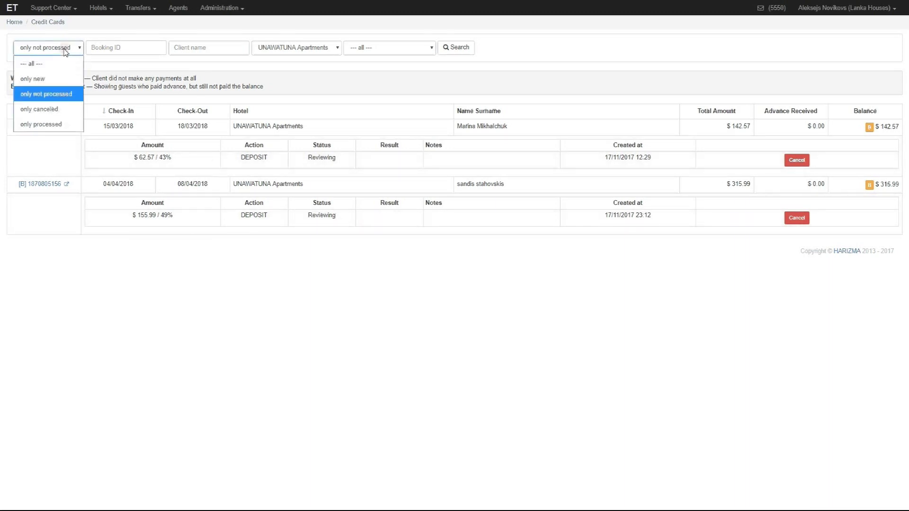
click(59, 109)
click(461, 49)
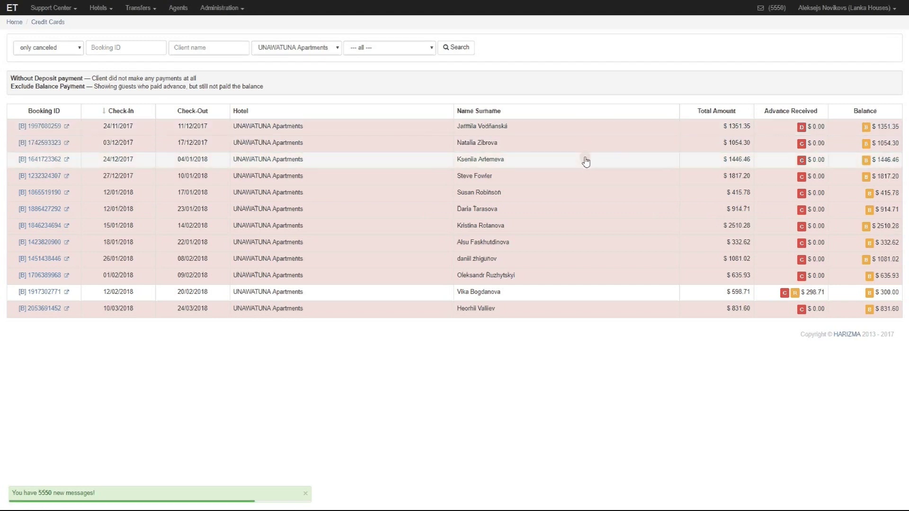
click(587, 294)
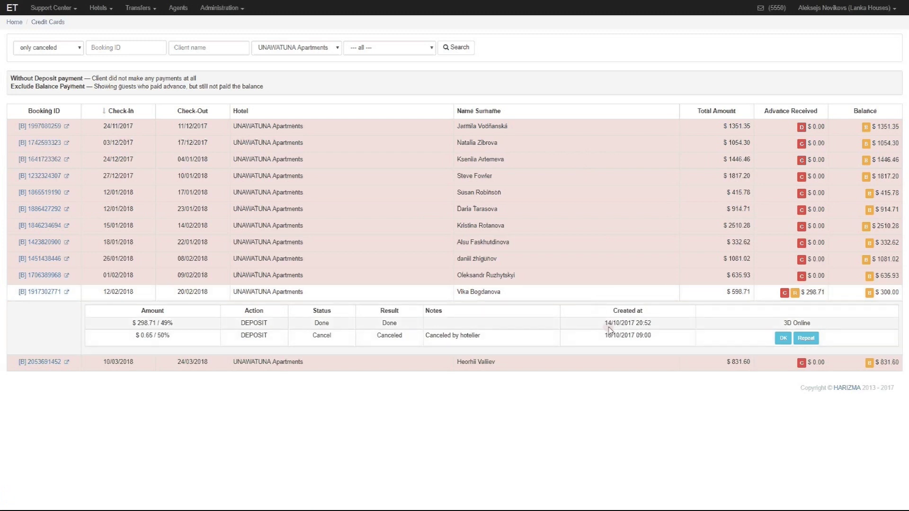
click(606, 292)
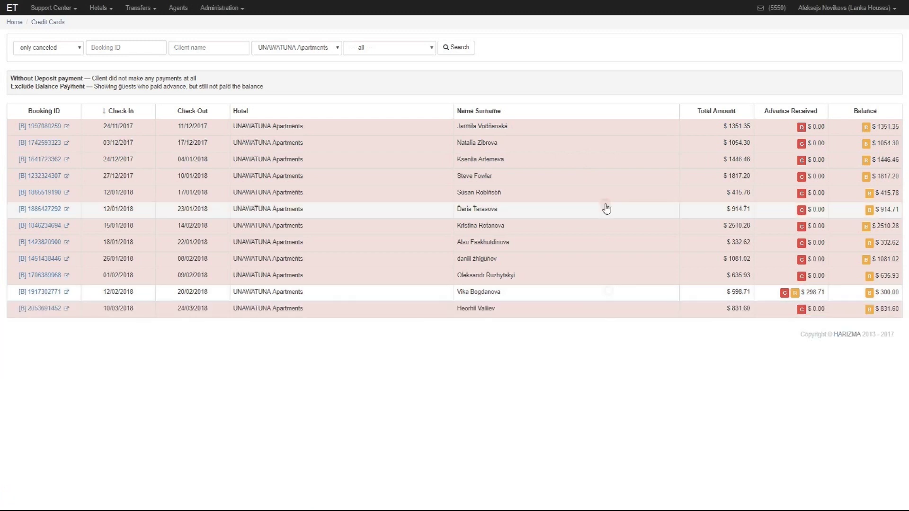
click(613, 297)
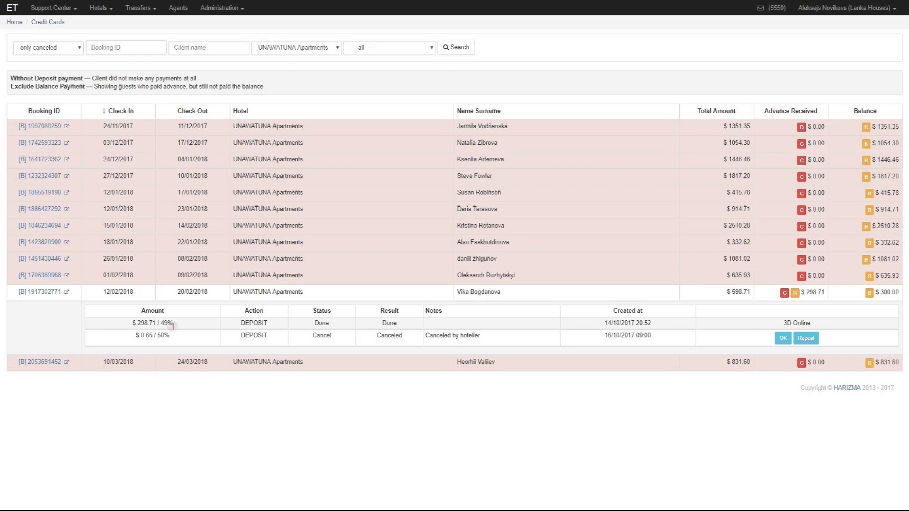
Search the bookings with the status filter set to "only processed"
click(47, 48)
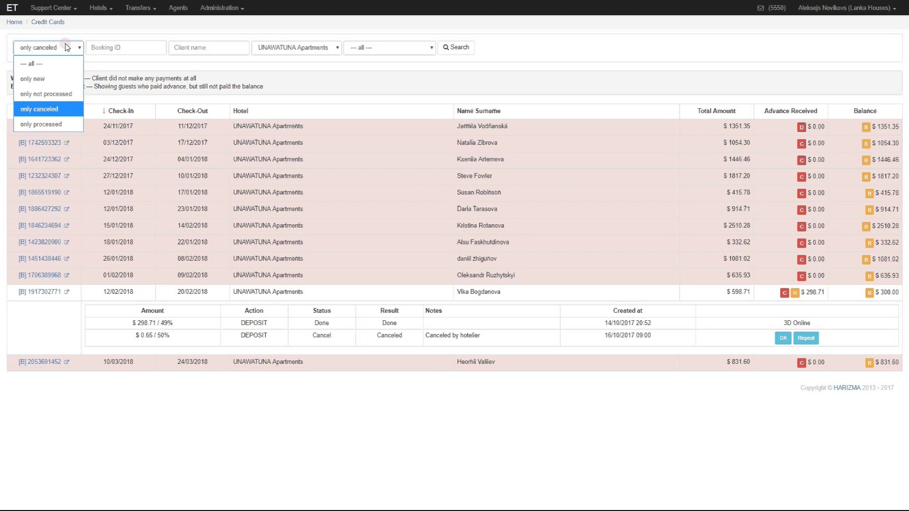
click(41, 124)
click(461, 49)
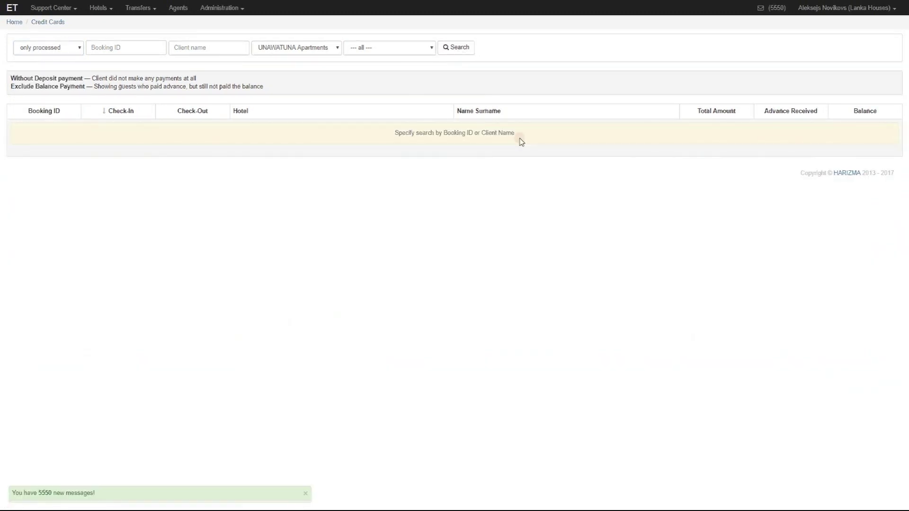
Search the bookings with the status filter set back to "only new"
click(70, 48)
click(47, 79)
click(455, 48)
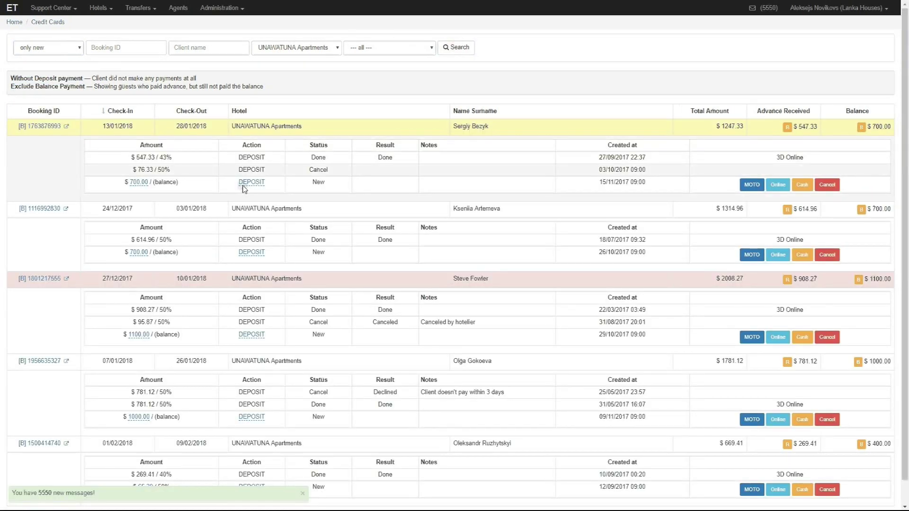
Search all statuses by the booking ID copied from the booking with check-in 24/12/2017
double_click(47, 209)
key(ctrl+c)
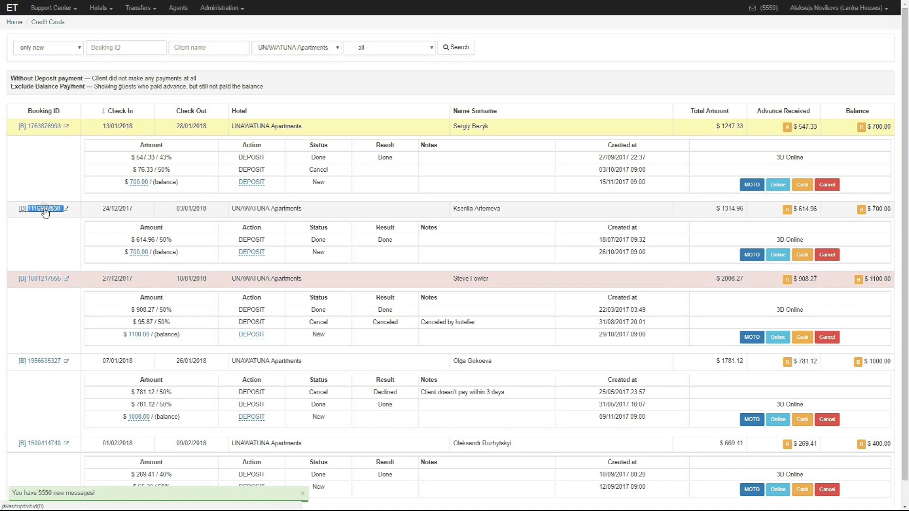
click(52, 47)
click(57, 63)
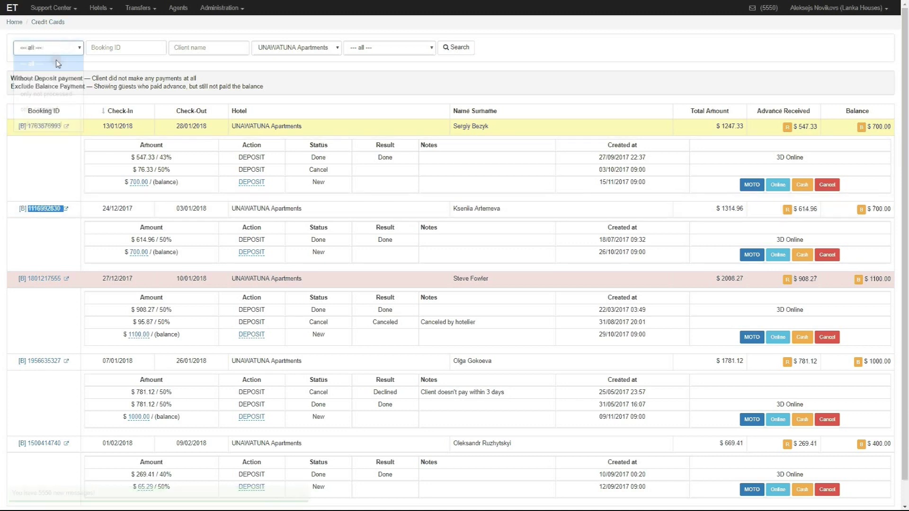
click(99, 47)
key(ctrl+v)
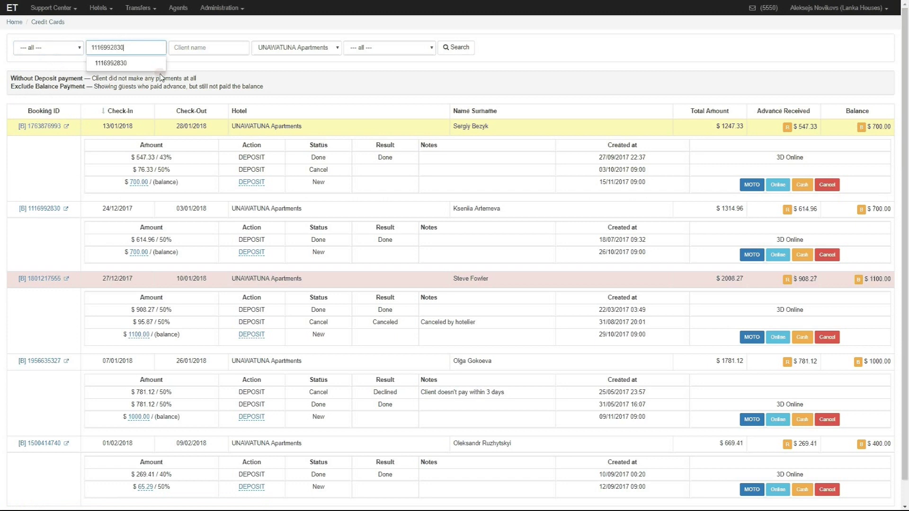
click(453, 48)
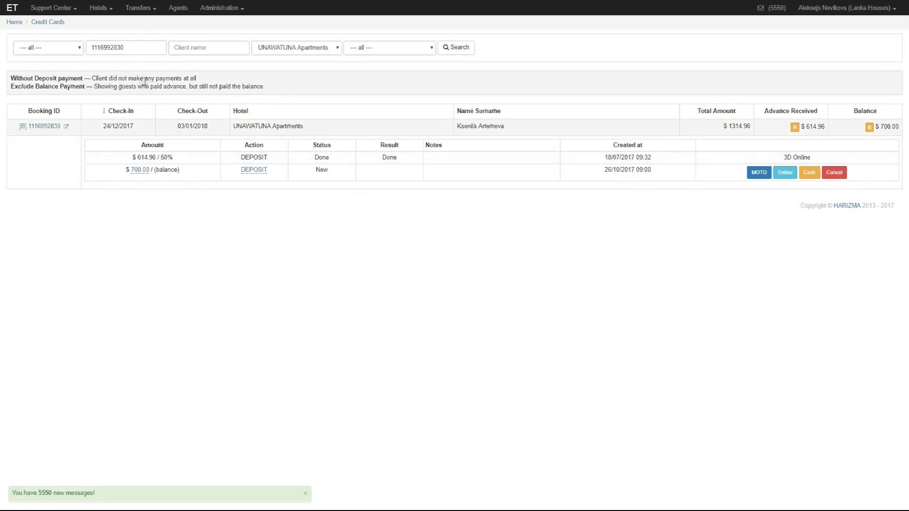
Clear the booking ID filter and search by the client surname copied from the listed booking
drag(133, 48, 71, 46)
key(BackSpace)
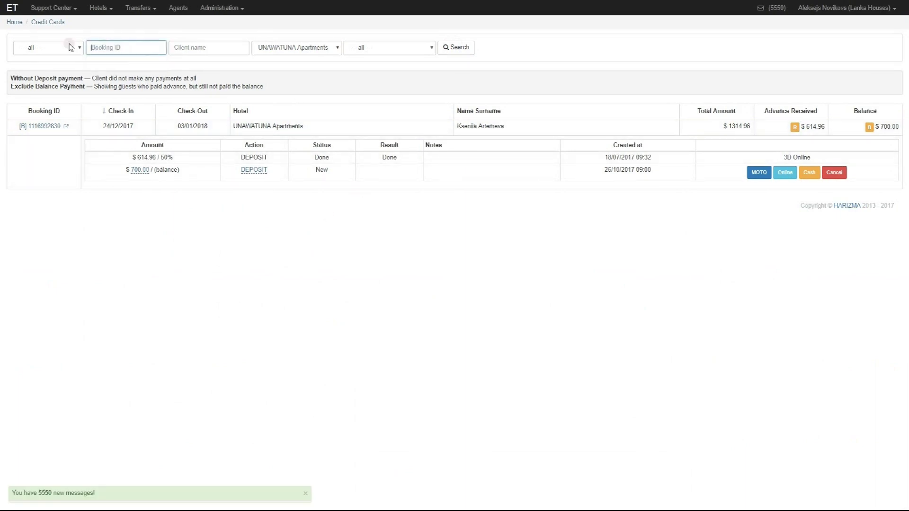
click(218, 46)
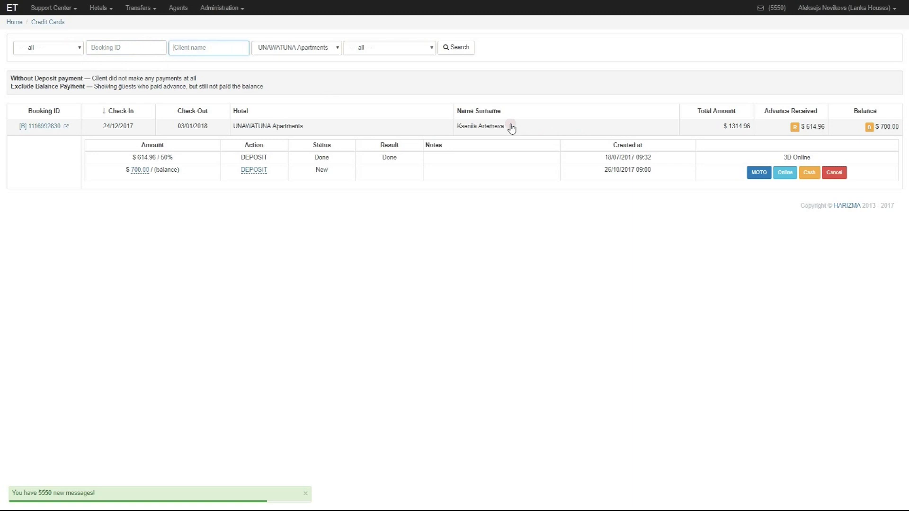
double_click(492, 127)
key(ctrl+c)
click(209, 52)
key(ctrl+v)
click(466, 55)
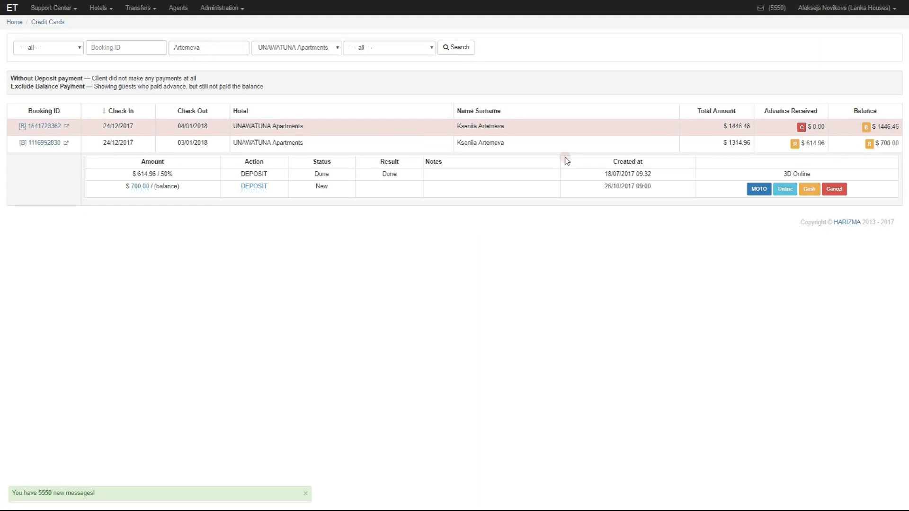
Compare the client's two listed bookings, examining their stay dates, advance received, balance and deposit requests
click(429, 130)
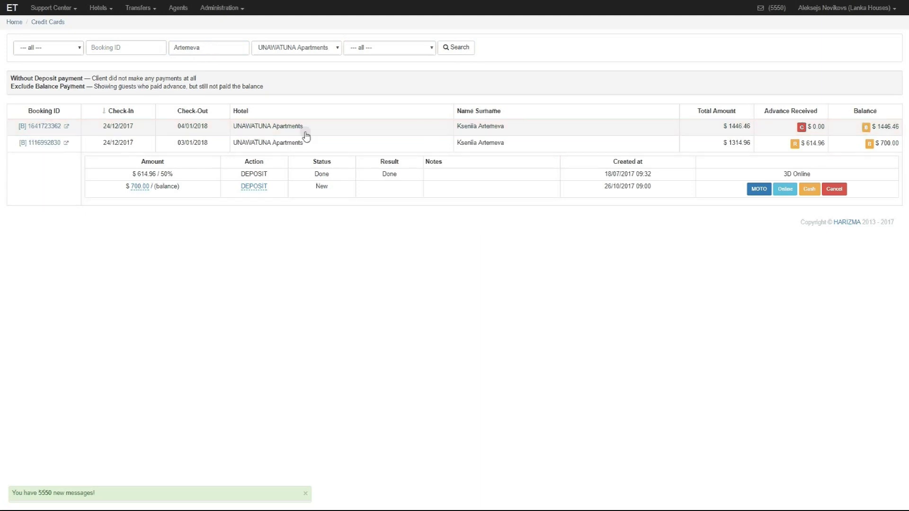
click(363, 130)
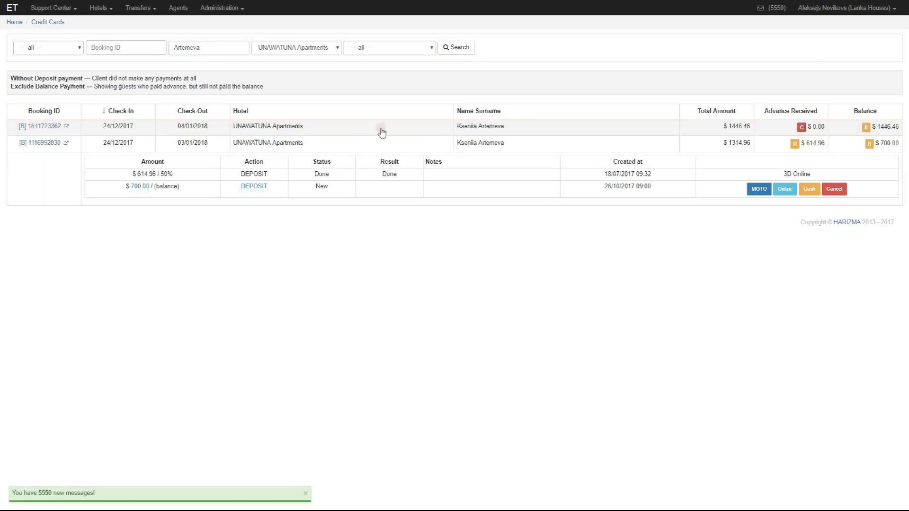
click(380, 130)
click(136, 129)
click(496, 131)
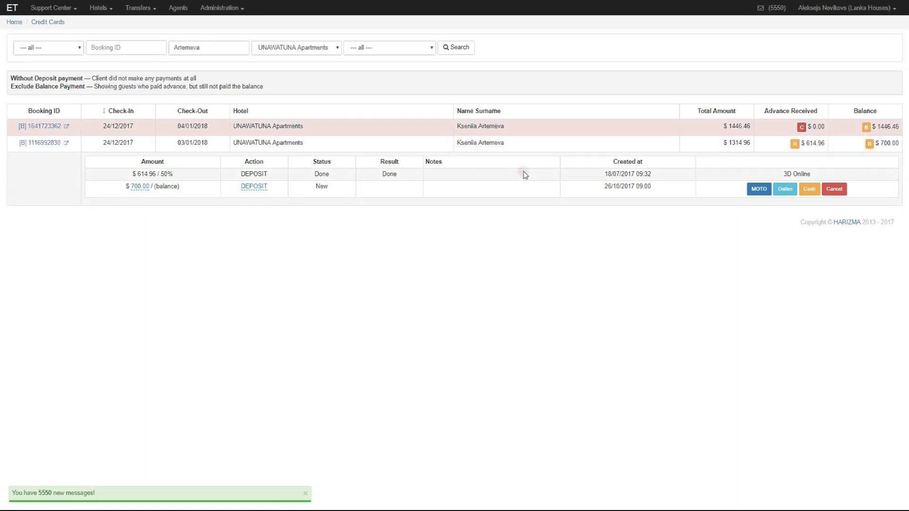
click(537, 146)
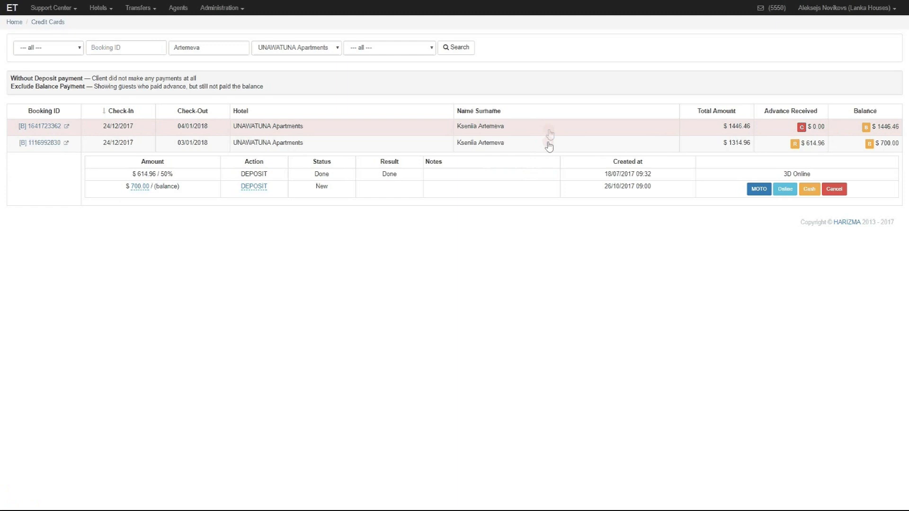
click(575, 181)
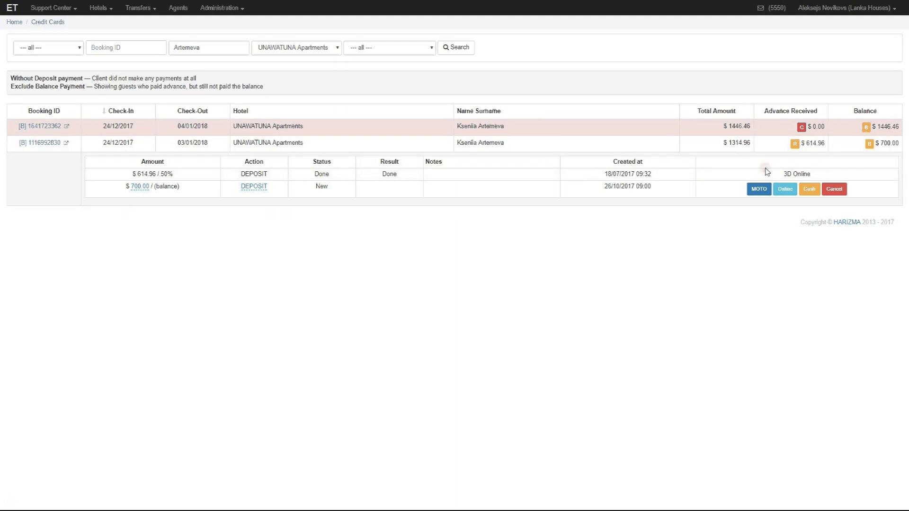
click(842, 164)
Clear the client name filter and view the available hotel and payment filter options
click(312, 44)
drag(214, 50, 142, 47)
key(BackSpace)
click(332, 50)
click(334, 50)
click(335, 50)
click(334, 50)
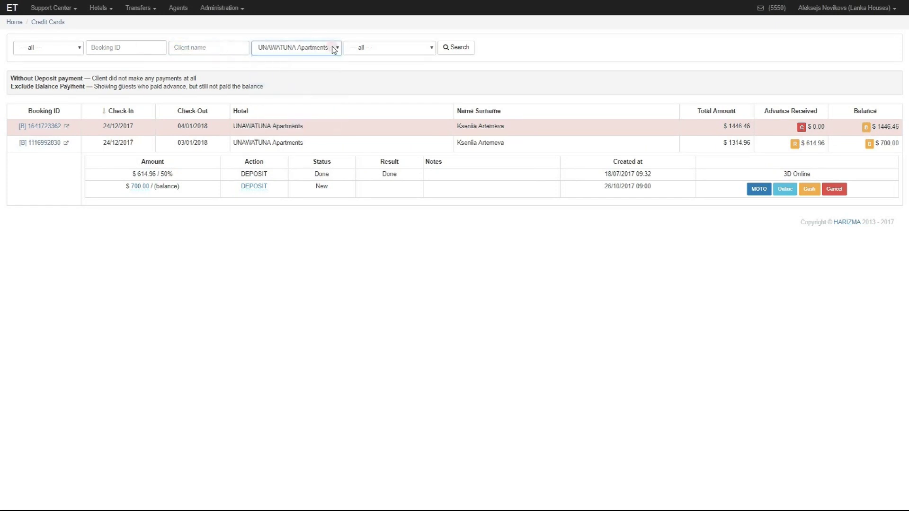
click(383, 51)
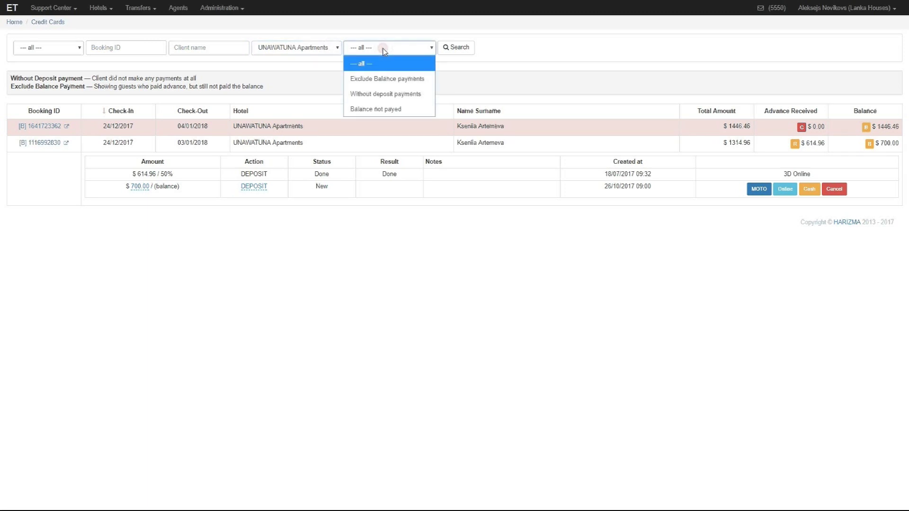
Search UNAWATUNA Apartments with the status "only new" and the payment filter "Exclude Balance payments"
click(56, 50)
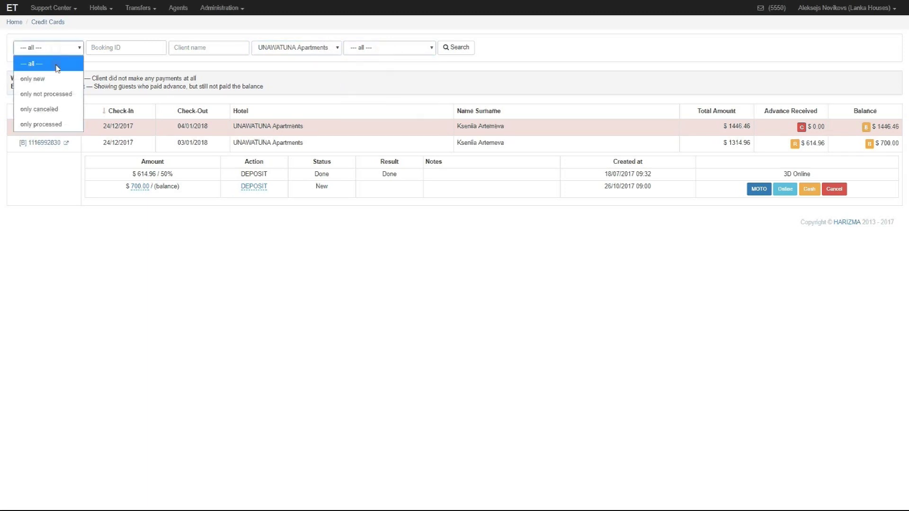
click(41, 77)
click(431, 49)
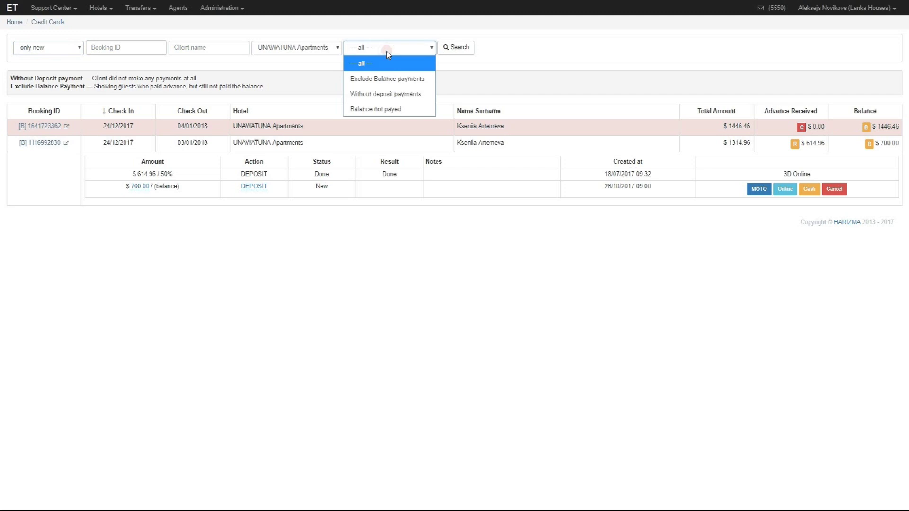
click(410, 80)
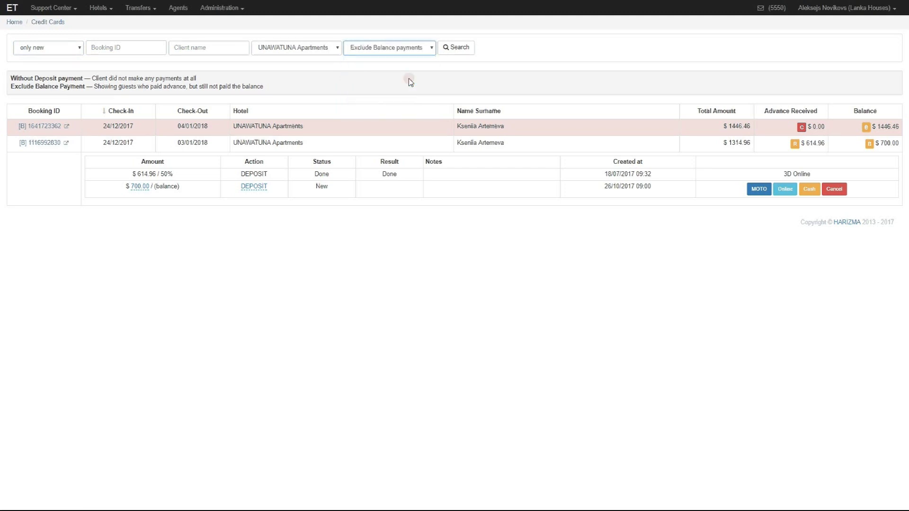
click(455, 49)
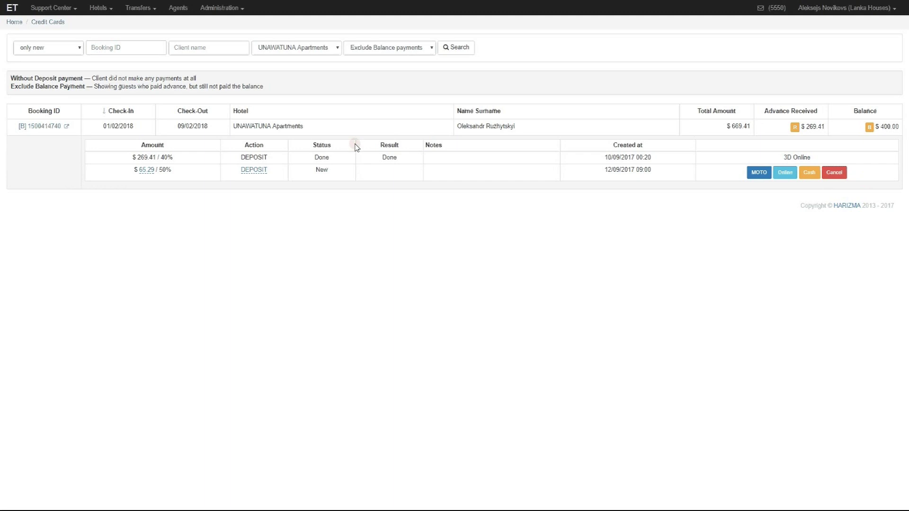
Reselect "Exclude Balance payments" as the payment filter and repeat the booking search
click(411, 48)
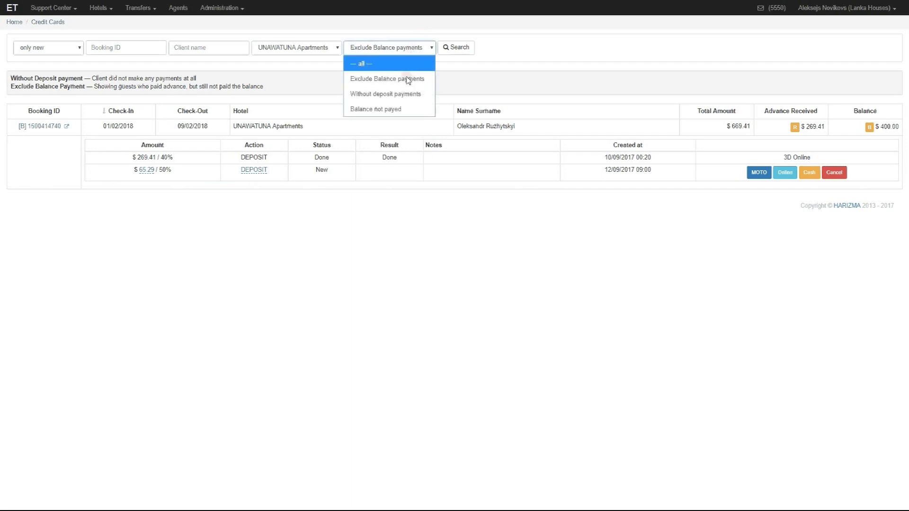
click(406, 86)
click(454, 49)
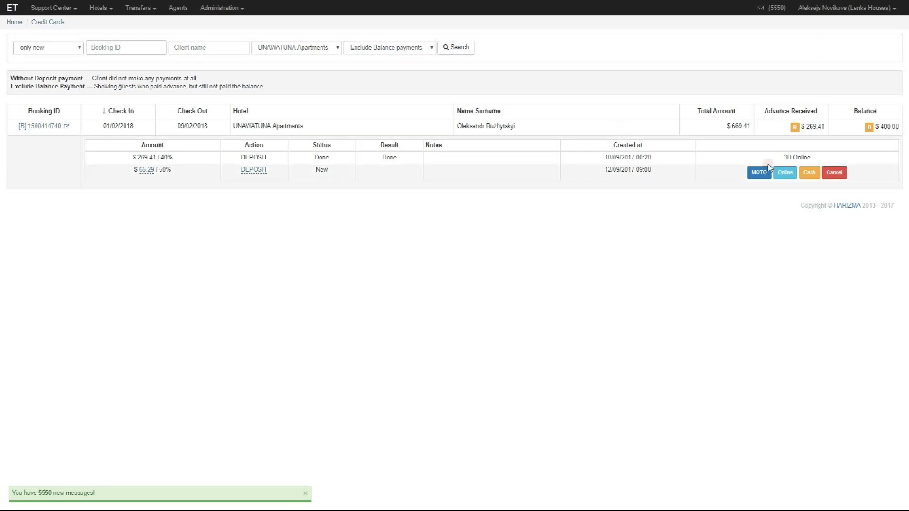
Search the new UNAWATUNA Apartments bookings with the payment filter set to "Without deposit payments"
click(399, 49)
click(407, 92)
click(452, 47)
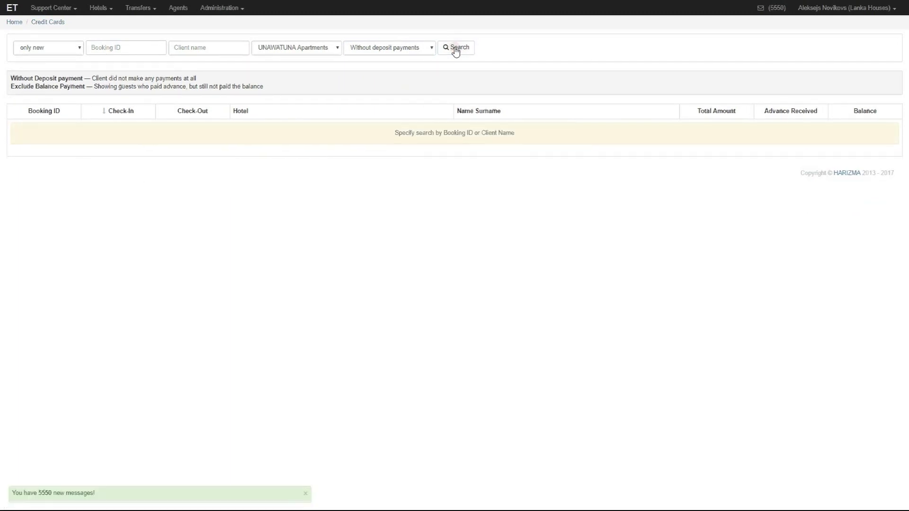
Switch the hotel filter to Nature Villa and search for bookings without deposit payments
click(408, 50)
click(331, 53)
click(308, 49)
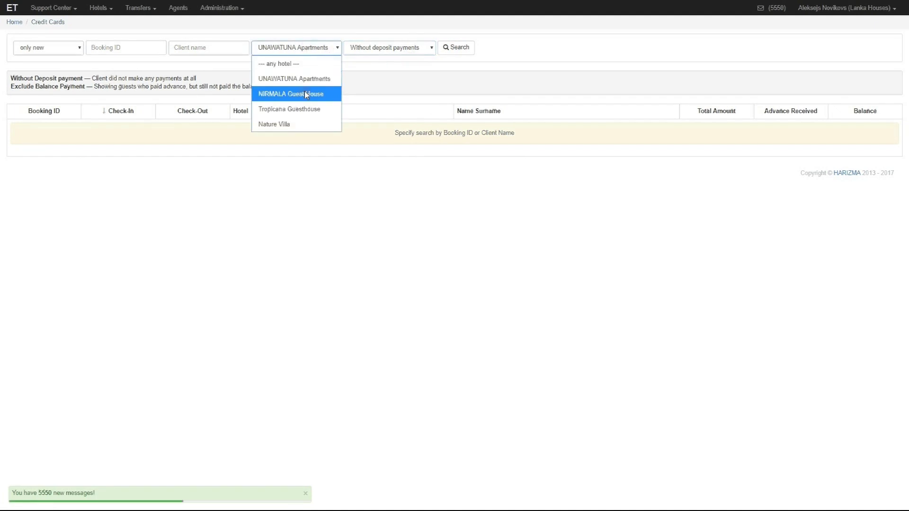
click(310, 123)
click(452, 53)
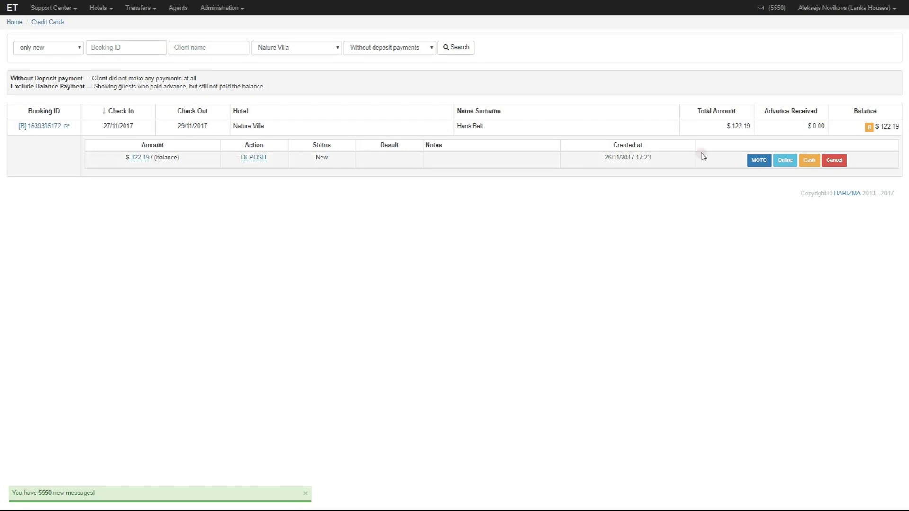
click(338, 159)
Search the new Nature Villa bookings with the payment filter set to "Balance not payed"
click(390, 47)
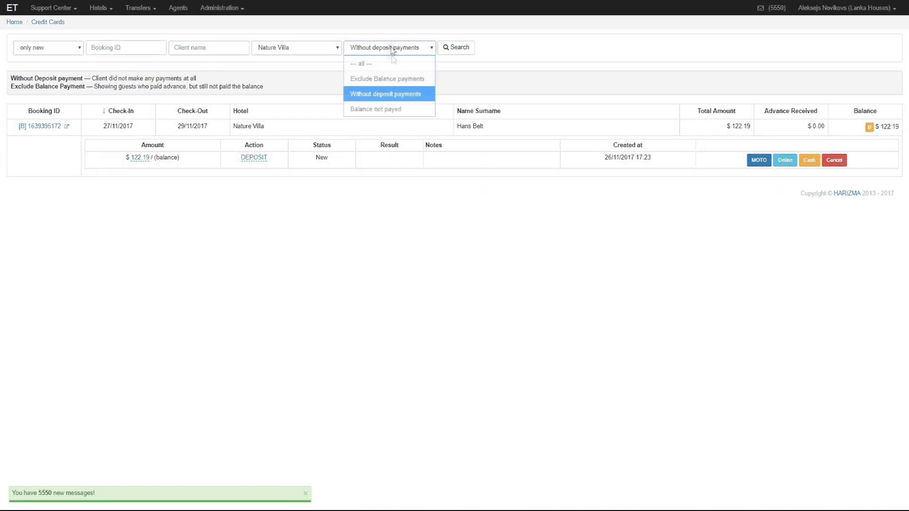
click(403, 109)
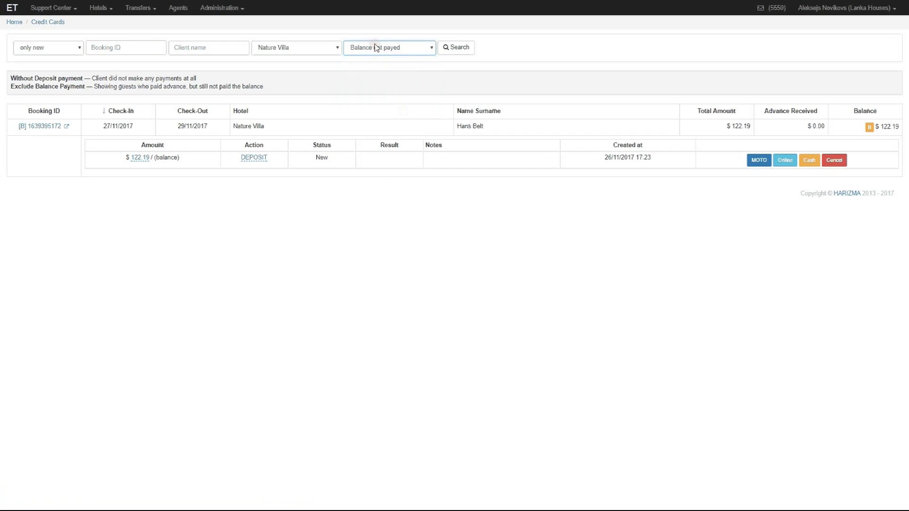
click(463, 49)
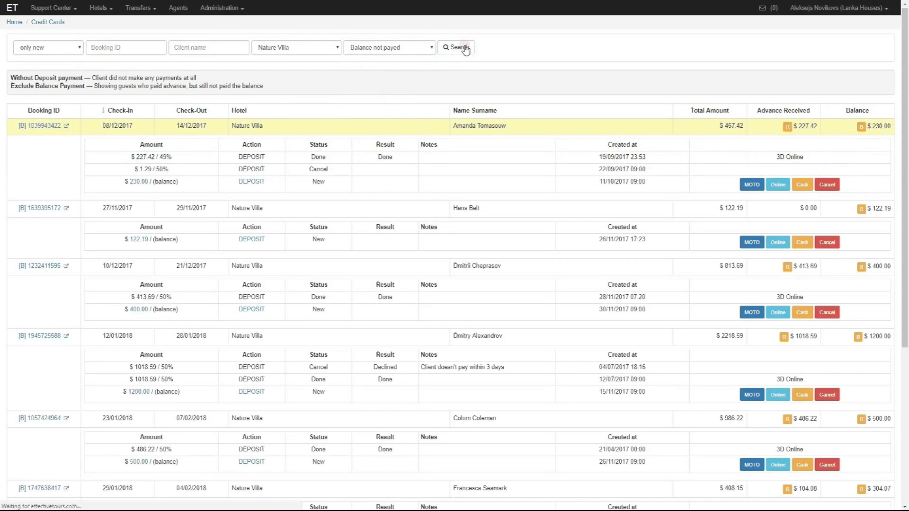
Switch the hotel filter back to UNAWATUNA Apartments, search for bookings with unpaid balances and look through the list
click(336, 49)
click(338, 74)
click(457, 48)
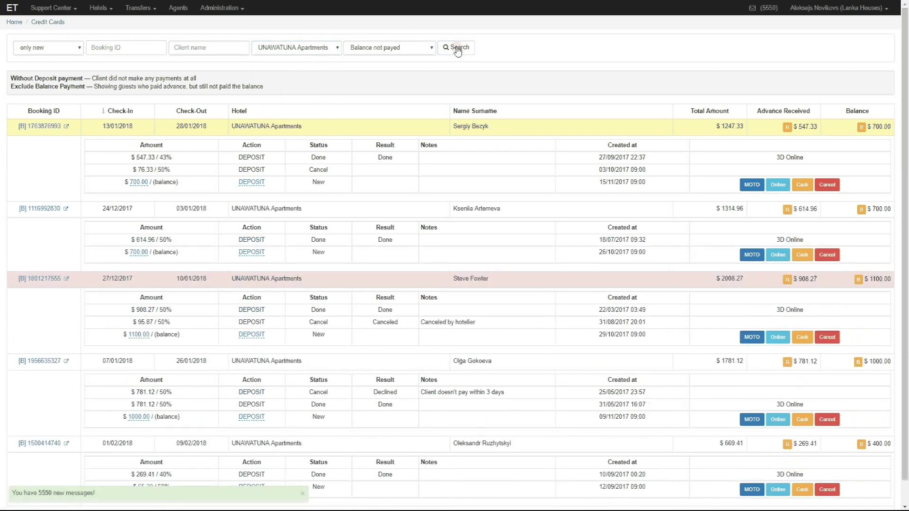
click(390, 172)
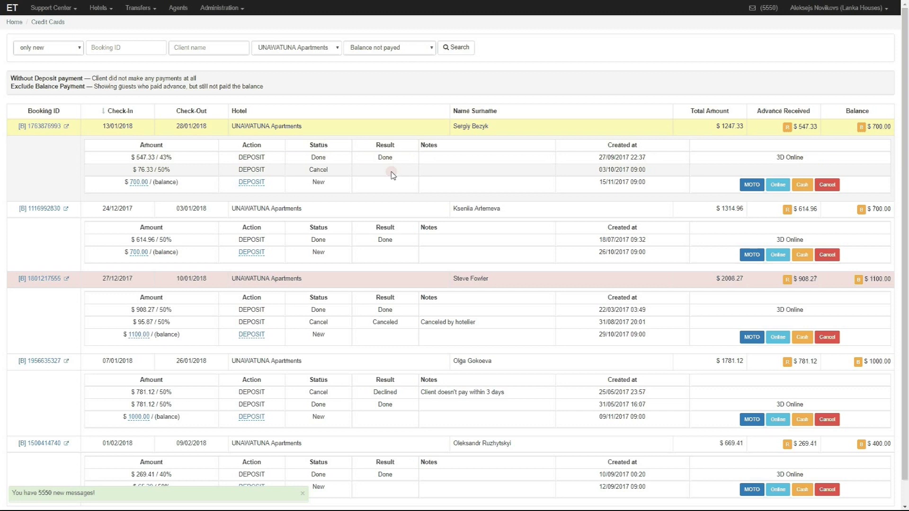
scroll(462, 201, down, 1)
scroll(462, 201, up, 1)
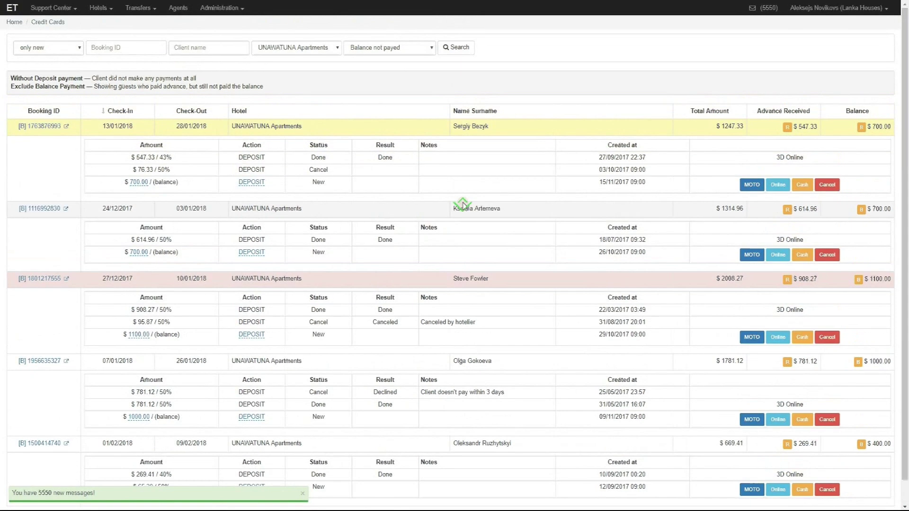
Reset the payment filter to "all" and search the new UNAWATUNA Apartments bookings
click(435, 59)
click(428, 48)
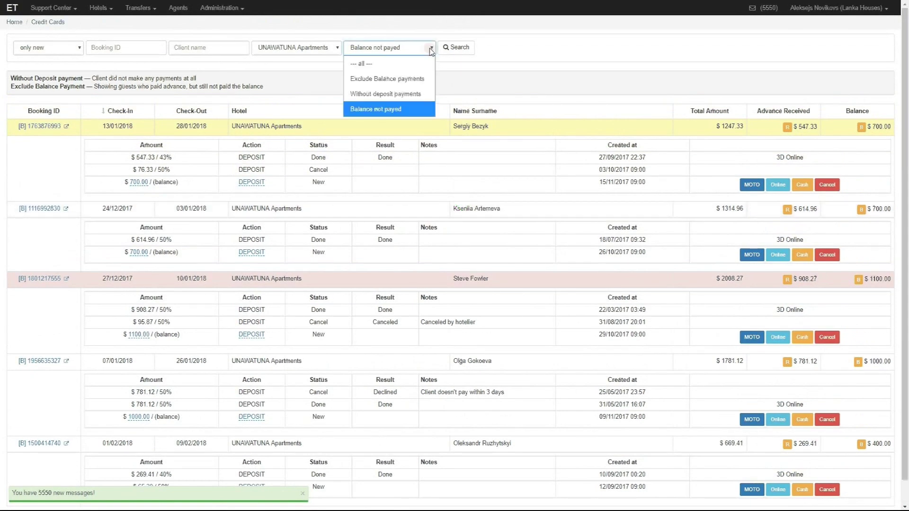
click(395, 69)
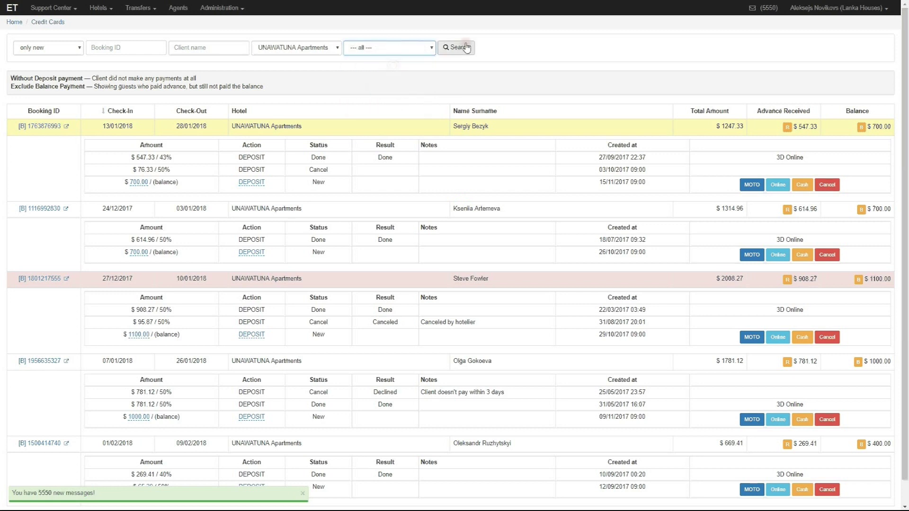
click(459, 47)
click(603, 195)
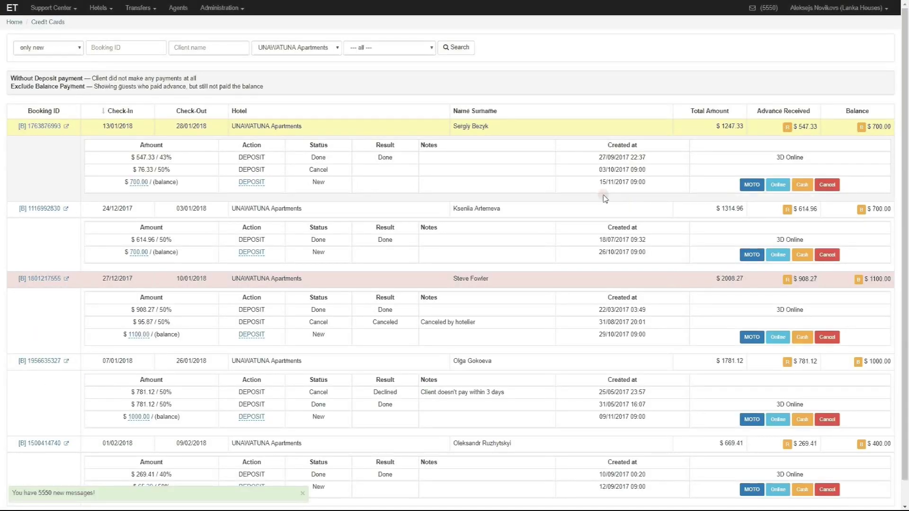